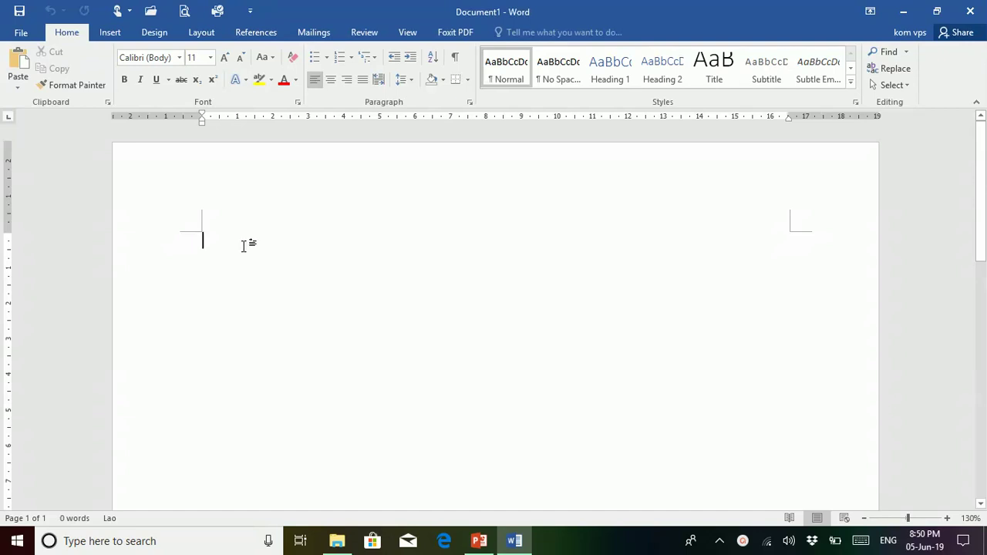
text(dfm.jdt)
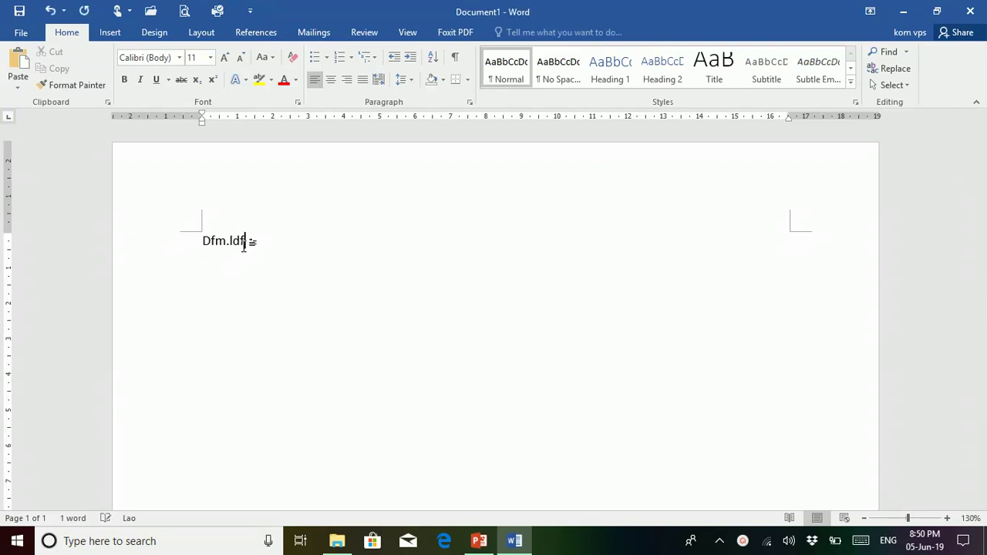
key(BackSpace)
key(BackSpace)
key(BackSpace)
key(BackSpace)
key(BackSpace)
key(BackSpace)
key(BackSpace)
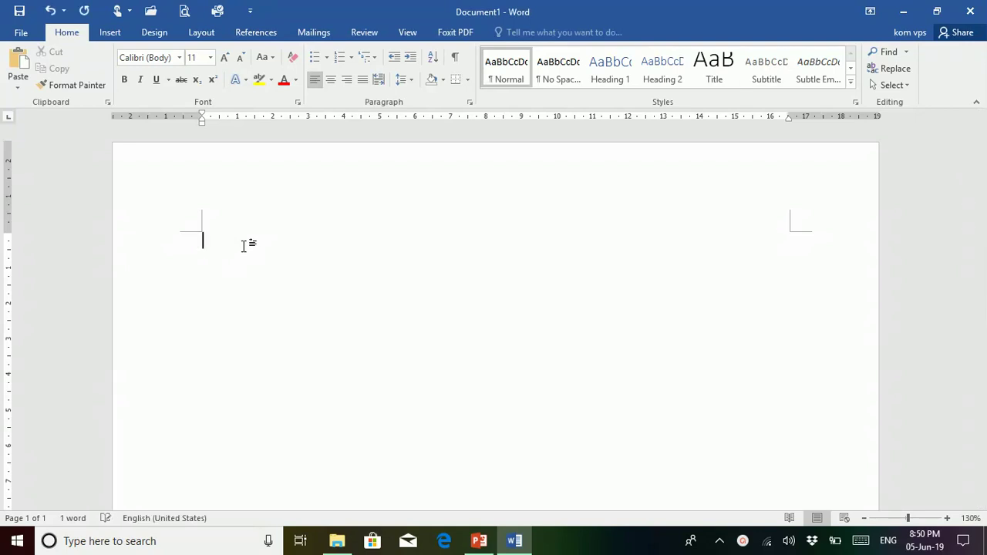
Switch the input language to Lao and enter the text "ສະບາຍດີ" in the blank document
key(super+space)
key(super+space)
key(super+space)
key(super+space)
key(super+space)
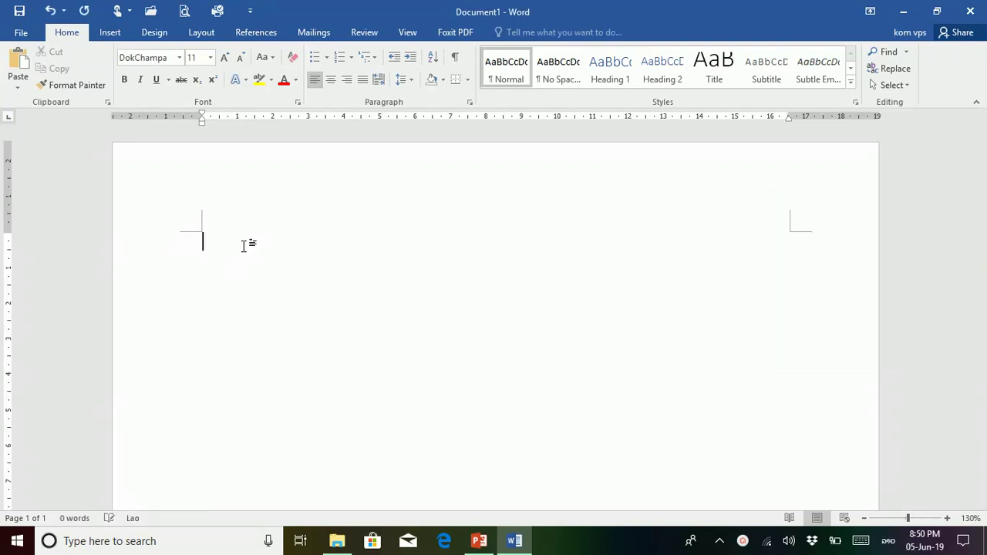
text(ສະບາຍດີ)
Start saving the document under a new name by browsing for a location, and enlarge the Save As dialog
click(22, 33)
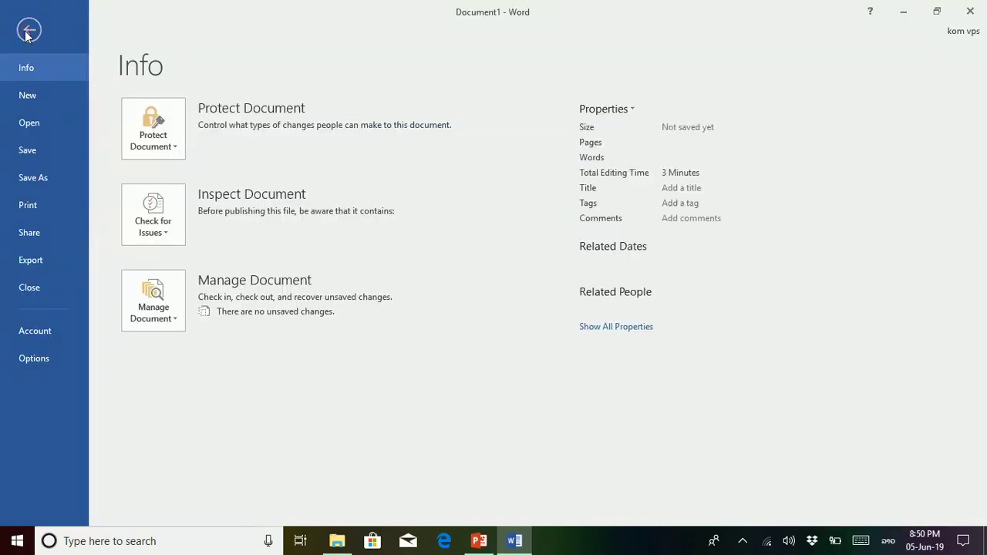
click(42, 183)
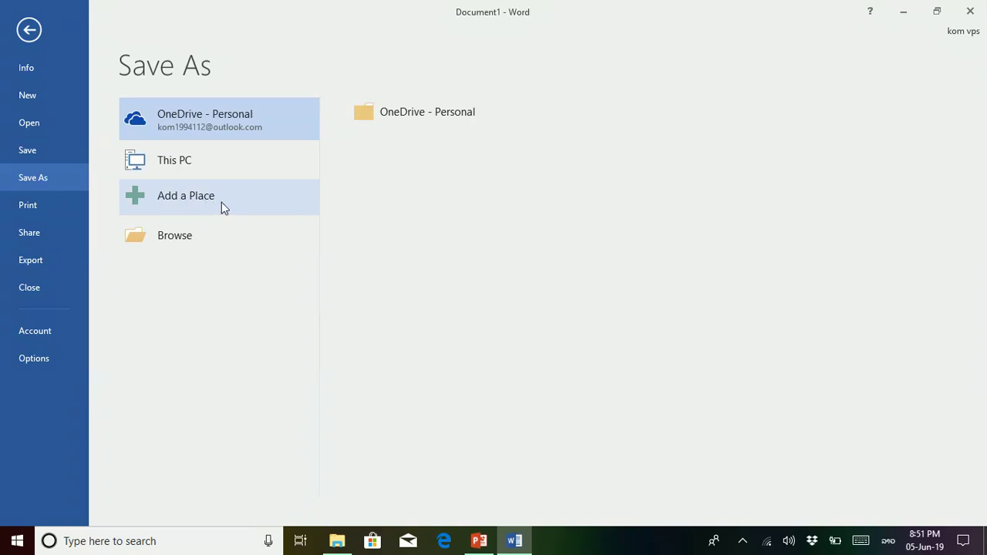
click(179, 243)
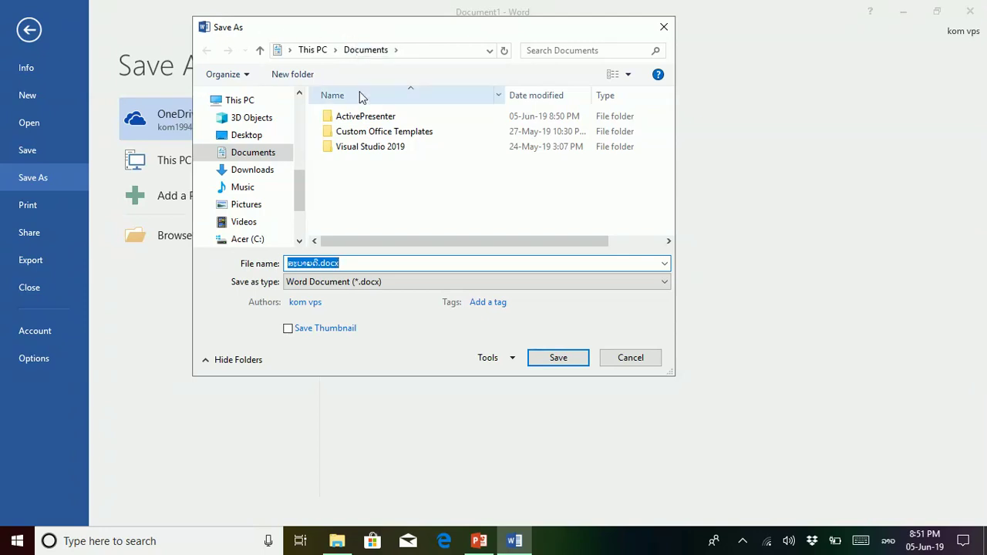
scroll(257, 182, down, 1)
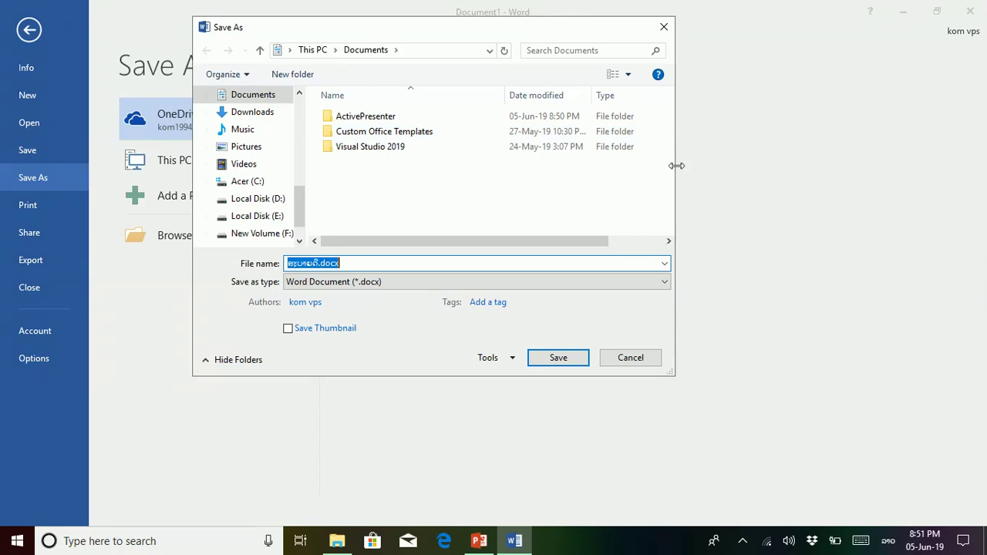
drag(676, 165, 897, 191)
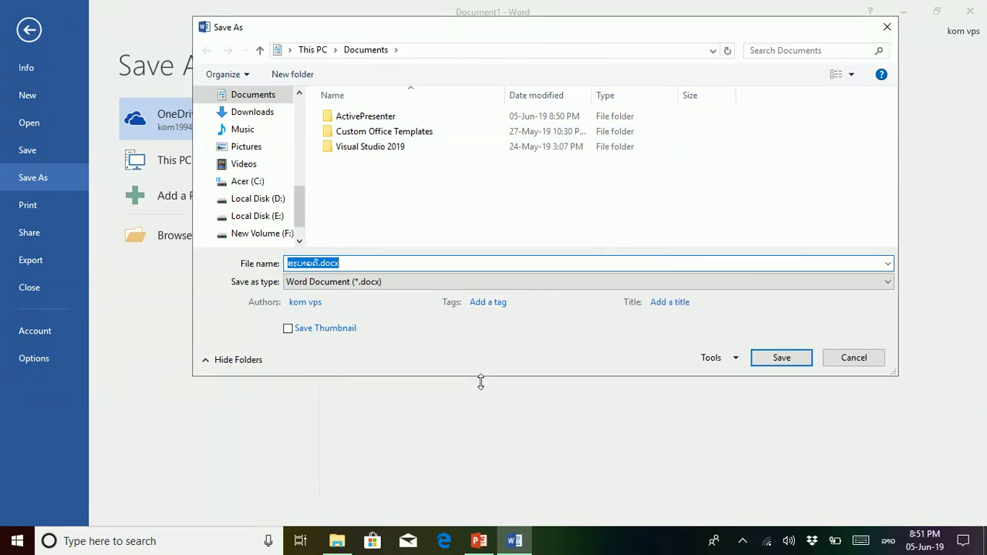
drag(481, 379, 480, 424)
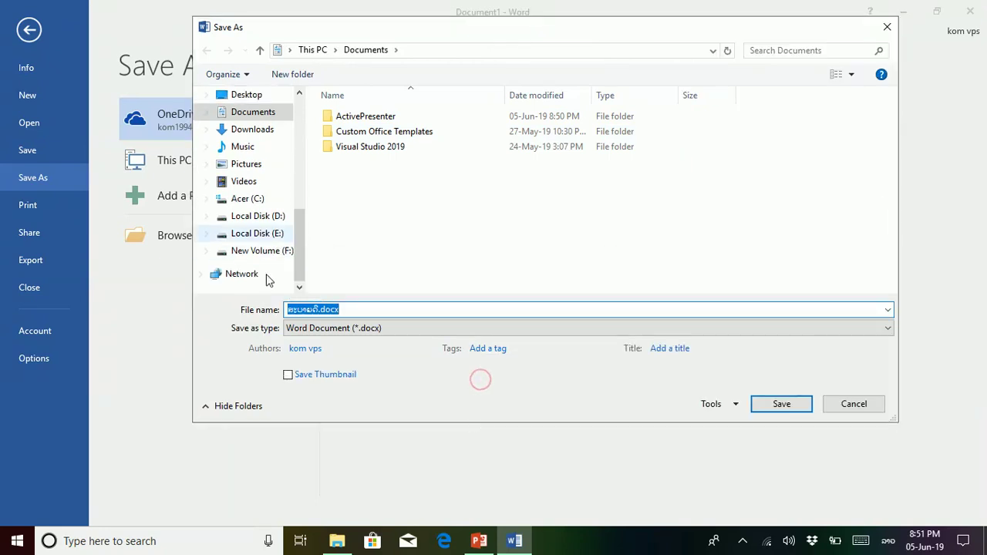
drag(191, 231, 86, 259)
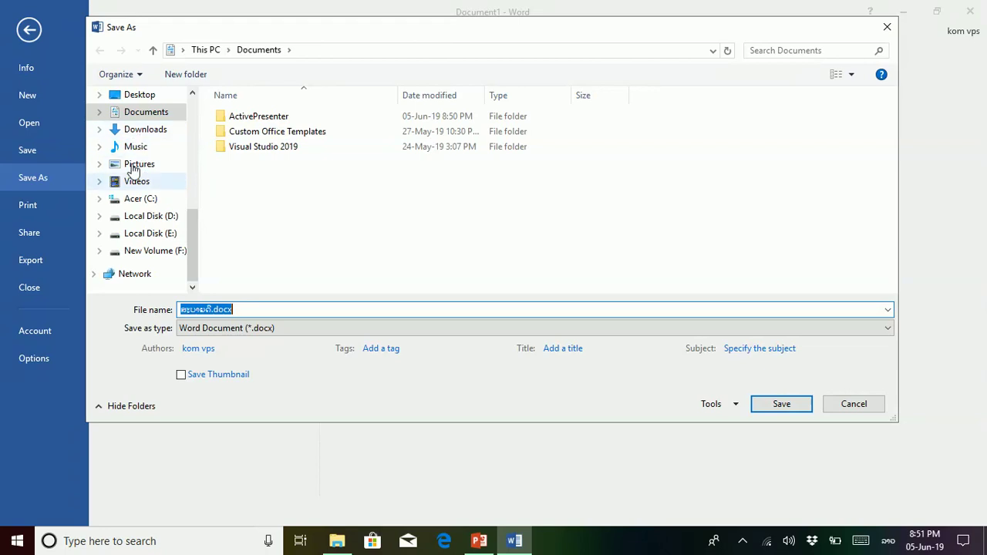
Choose the folder "New folder (2)" on Local Disk (D:) as the save location
click(151, 220)
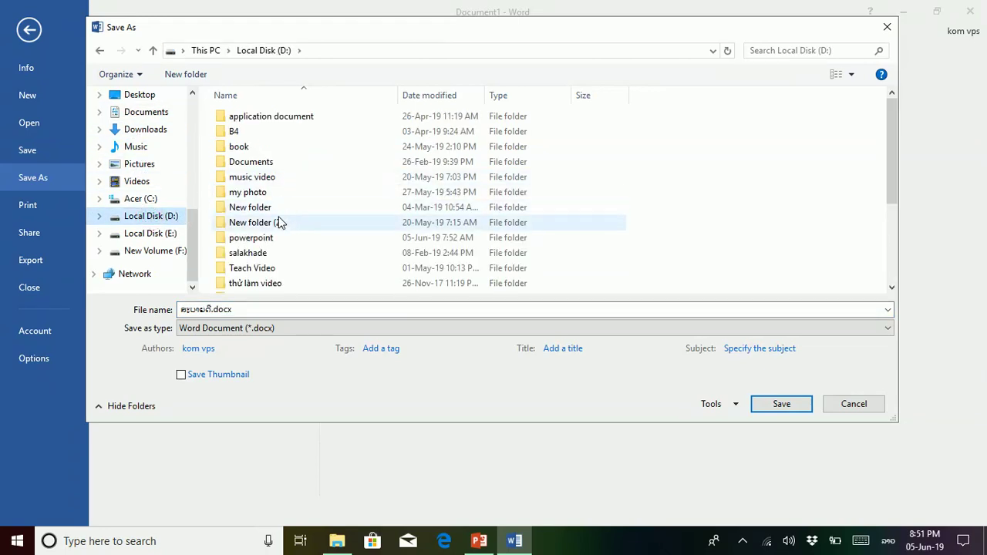
click(287, 209)
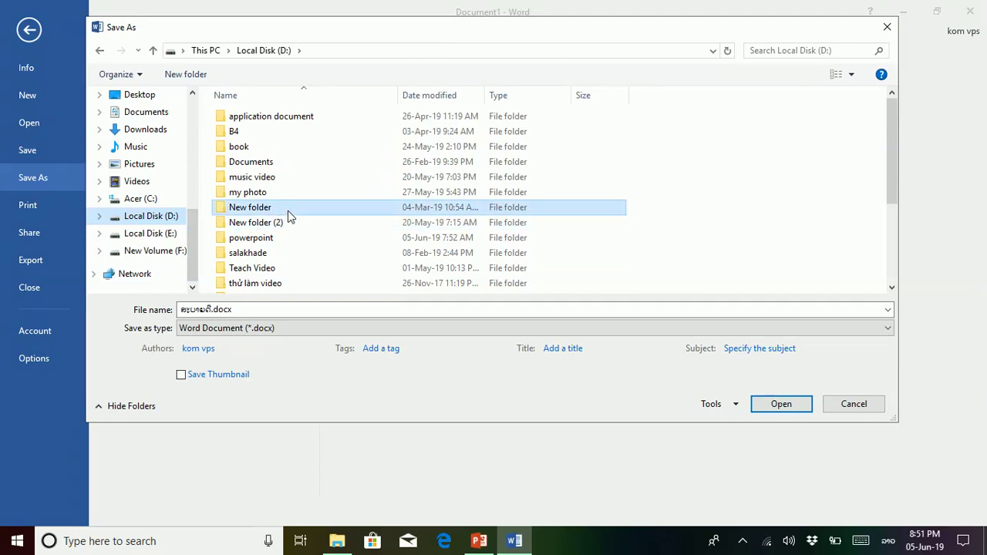
double_click(287, 209)
click(575, 289)
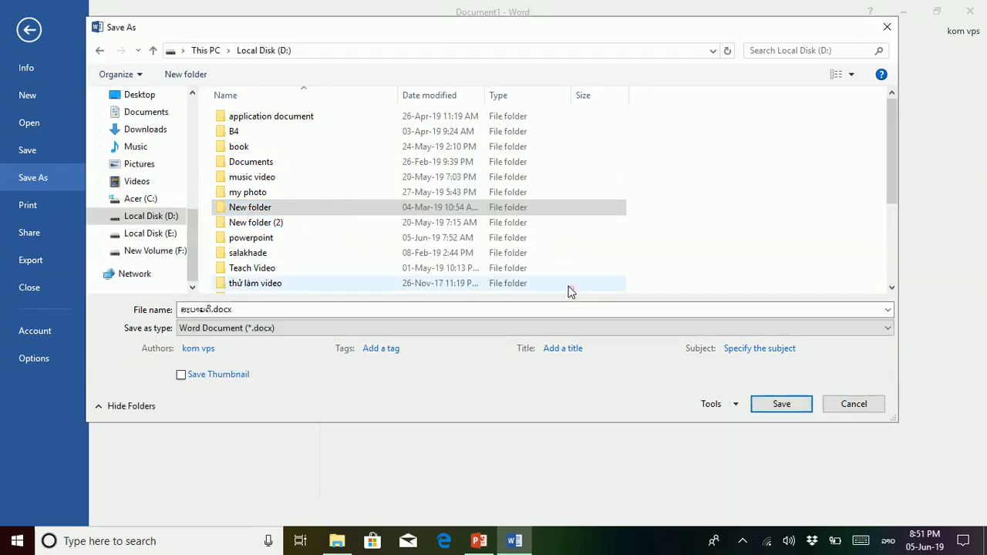
click(256, 224)
double_click(256, 223)
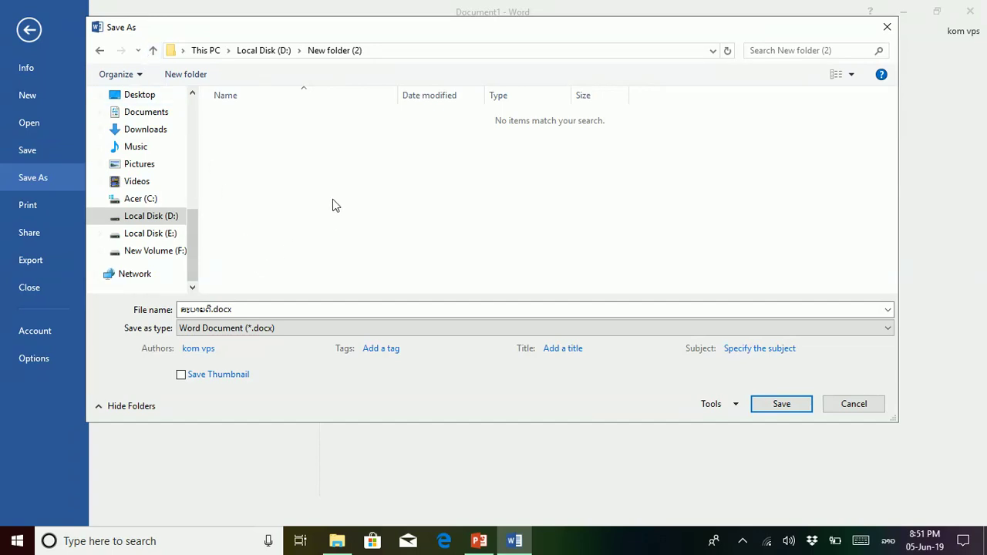
Create a subfolder named "ສະບາຍດີ" inside "New folder (2)" and open it as the save location
click(267, 309)
click(283, 256)
click(196, 75)
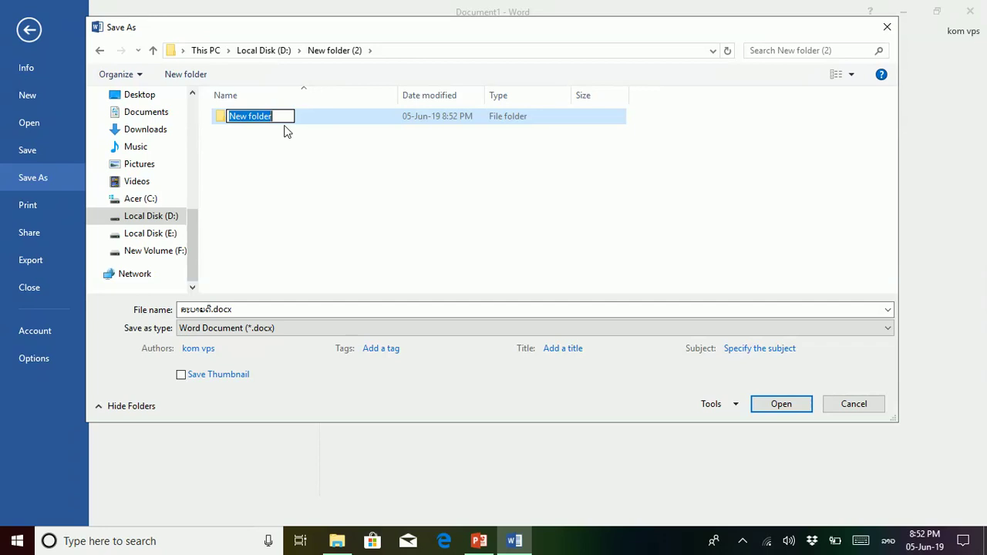
text(ຂະ)
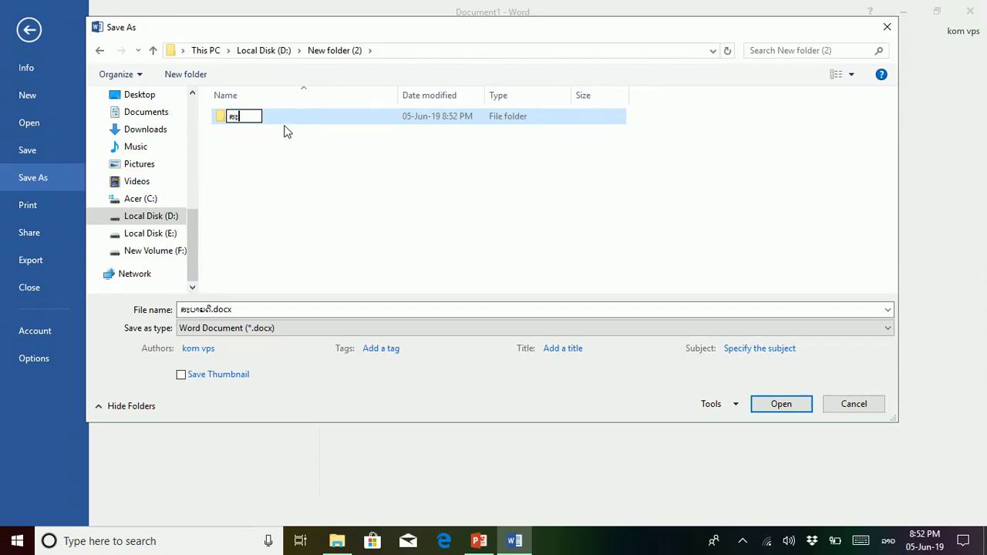
text(ບອດີ)
click(292, 135)
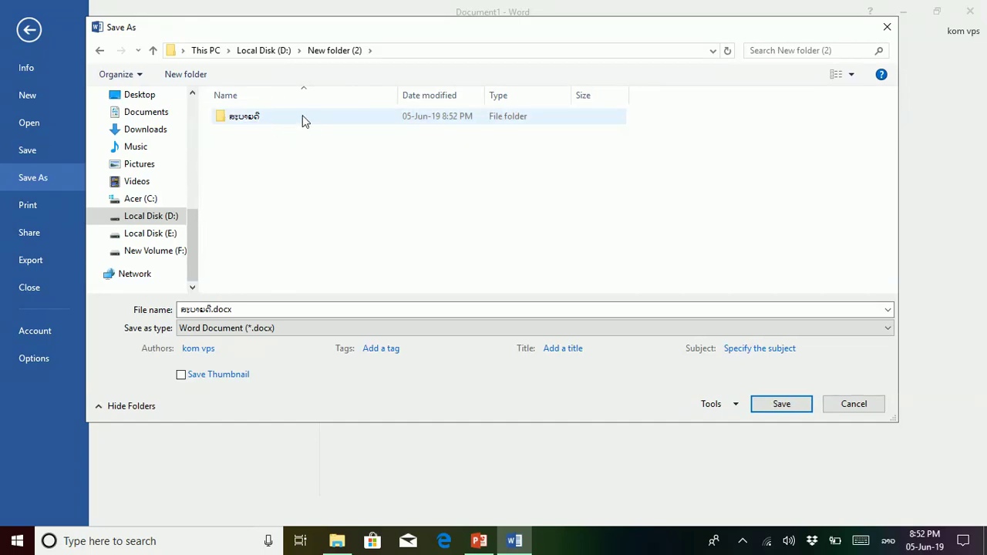
double_click(302, 117)
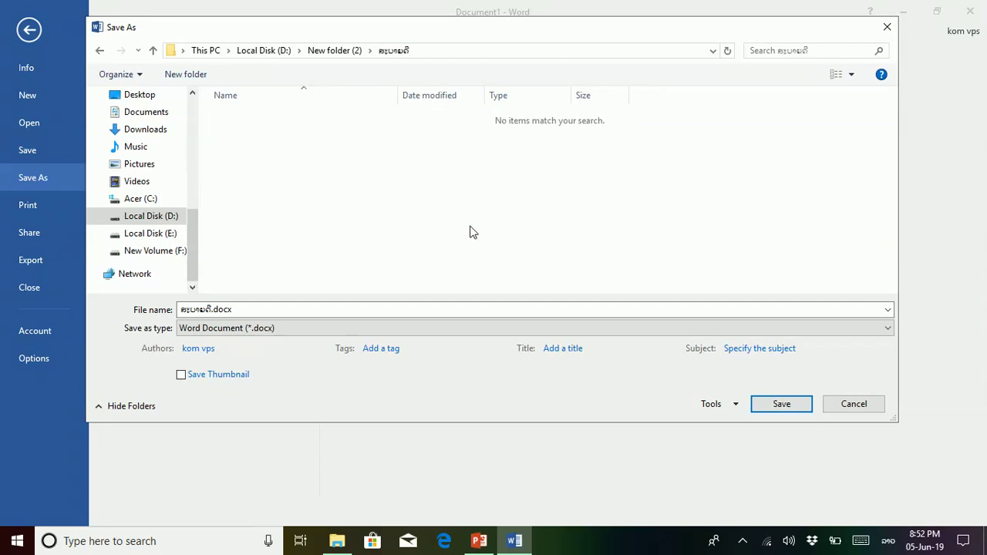
Replace the suggested file name with "ຕົວຢ່າງ"
click(281, 308)
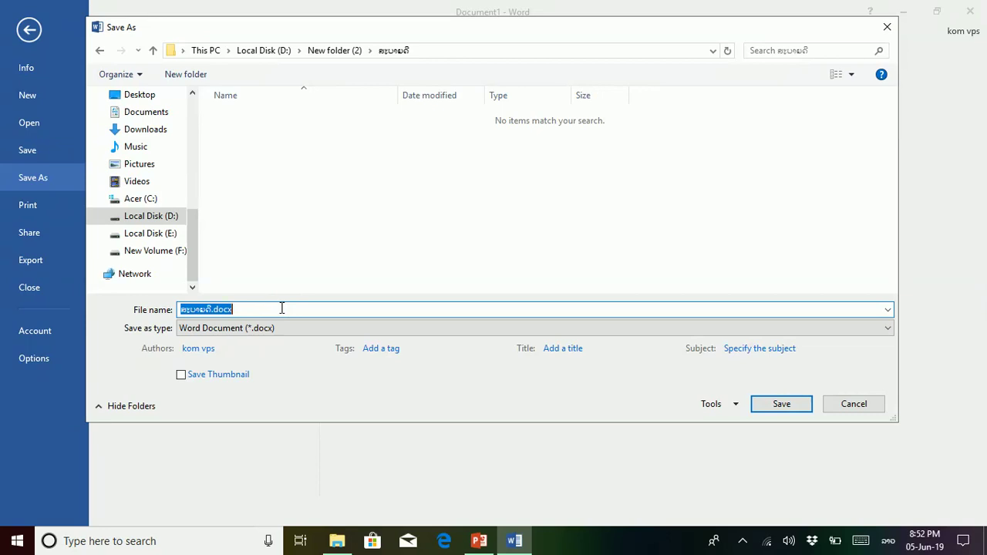
key(BackSpace)
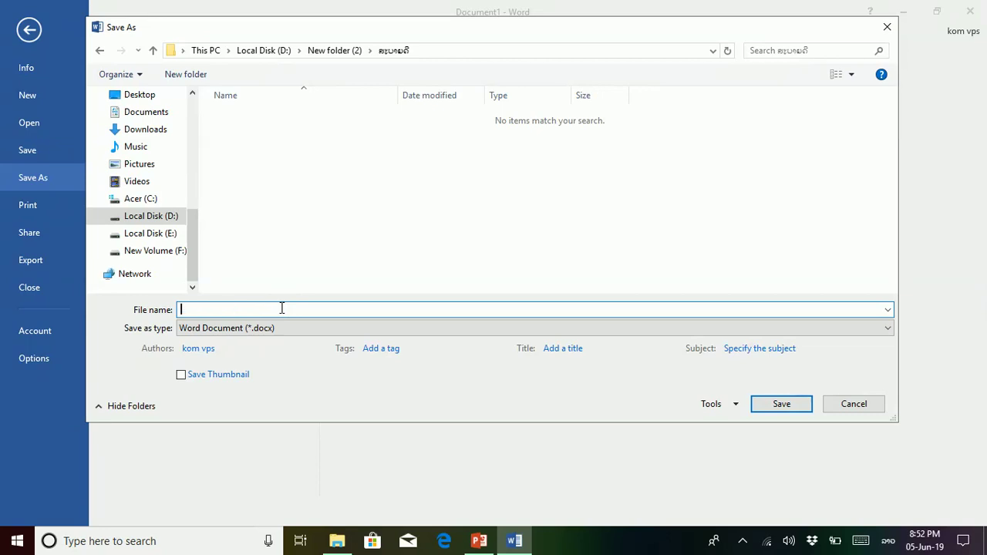
key(super+space)
key(super+space)
key(super+space)
Try PDF (*.pdf) as the save type, and set it back to Word Document (*.docx)
click(440, 332)
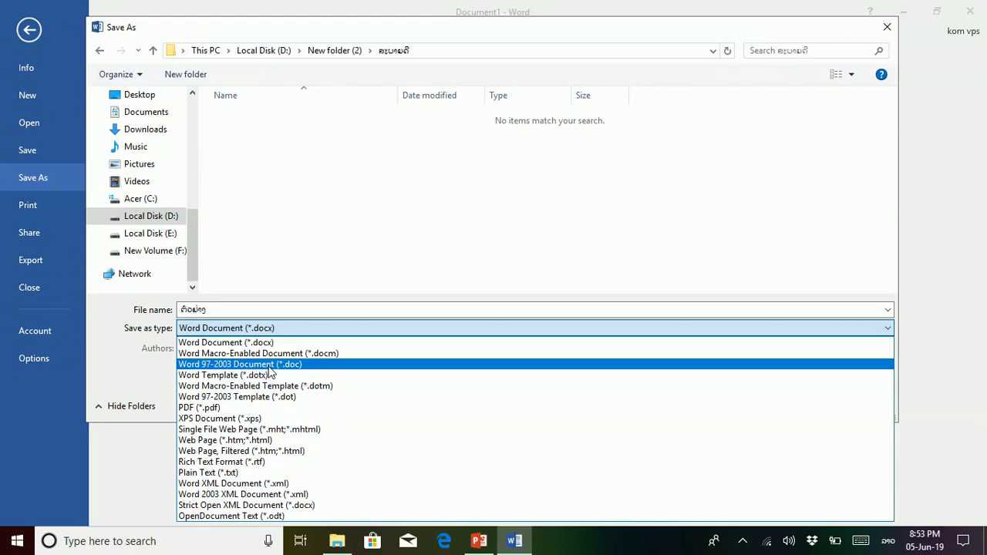
click(213, 408)
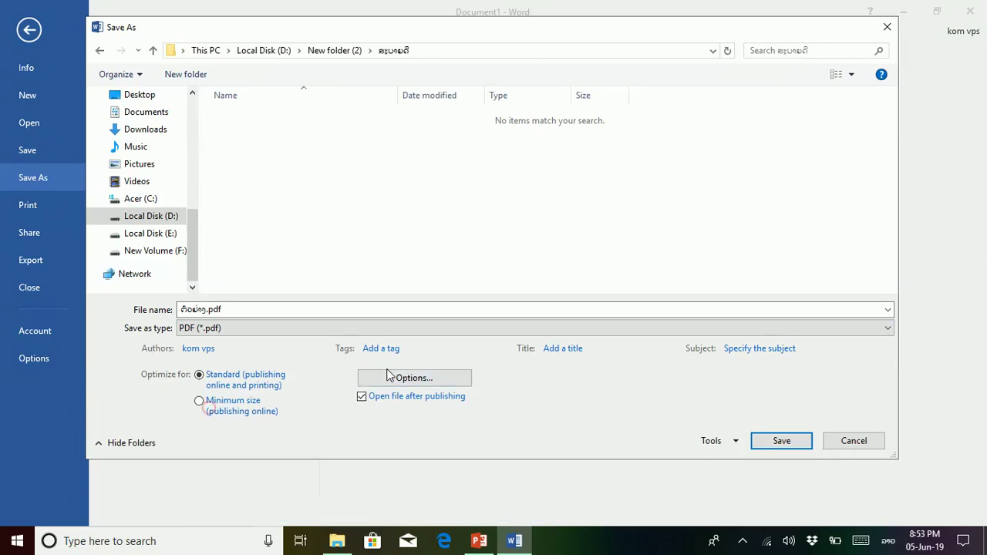
click(319, 335)
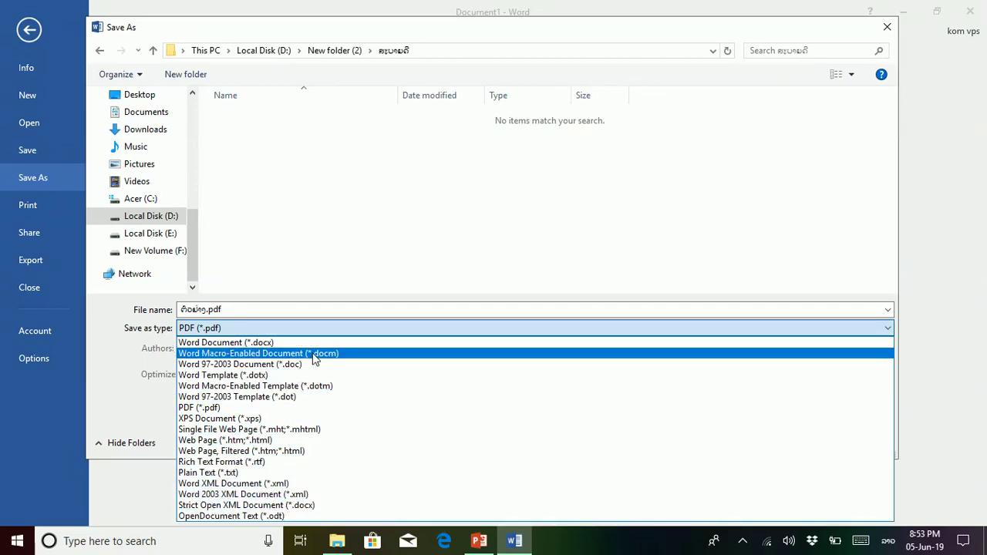
click(269, 345)
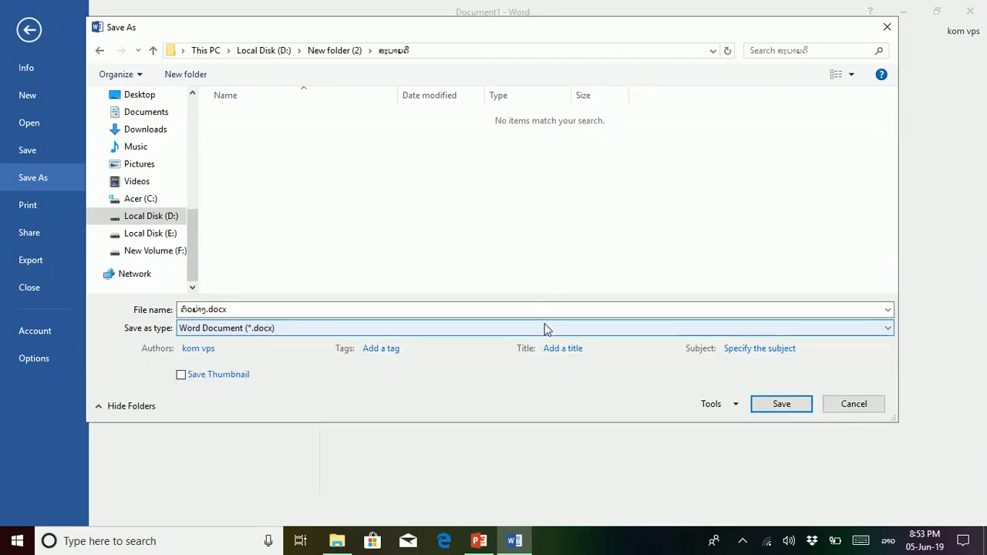
Save the document in the "ສະບາຍດີ" folder and close it
click(782, 405)
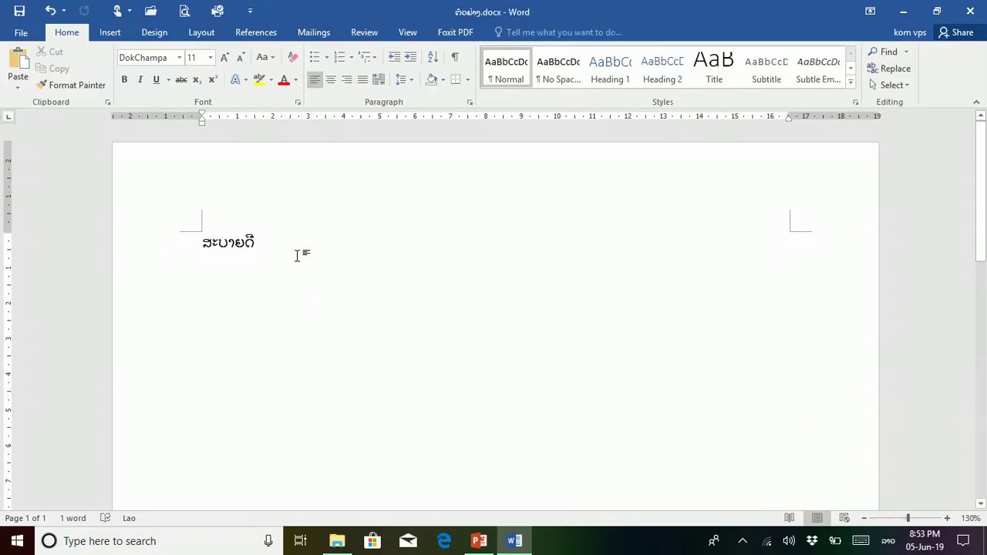
click(970, 8)
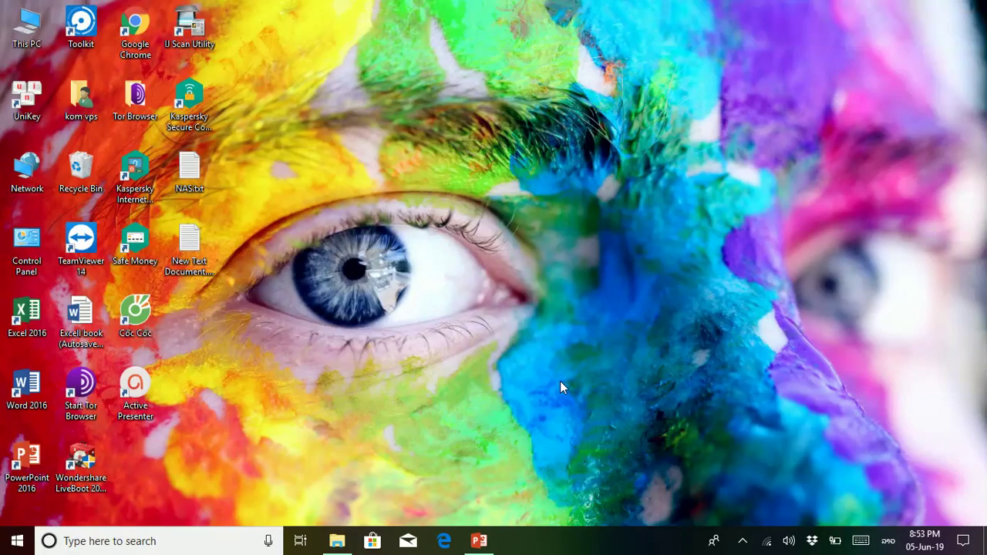
Open the saved file "ຕົວຢ່າງ.docx" from the "ສະບາຍດີ" folder in New folder (2) on Local Disk (D:)
double_click(39, 40)
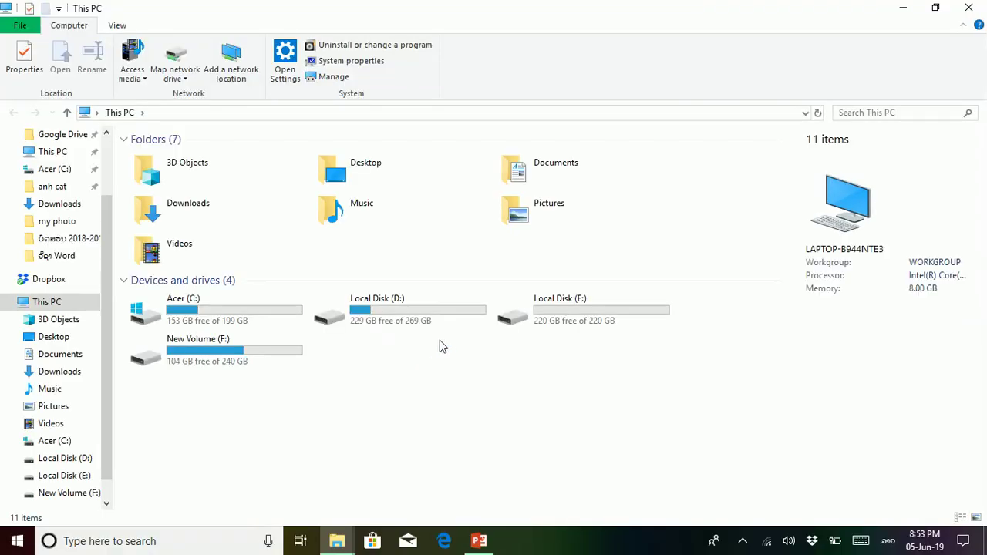
double_click(401, 317)
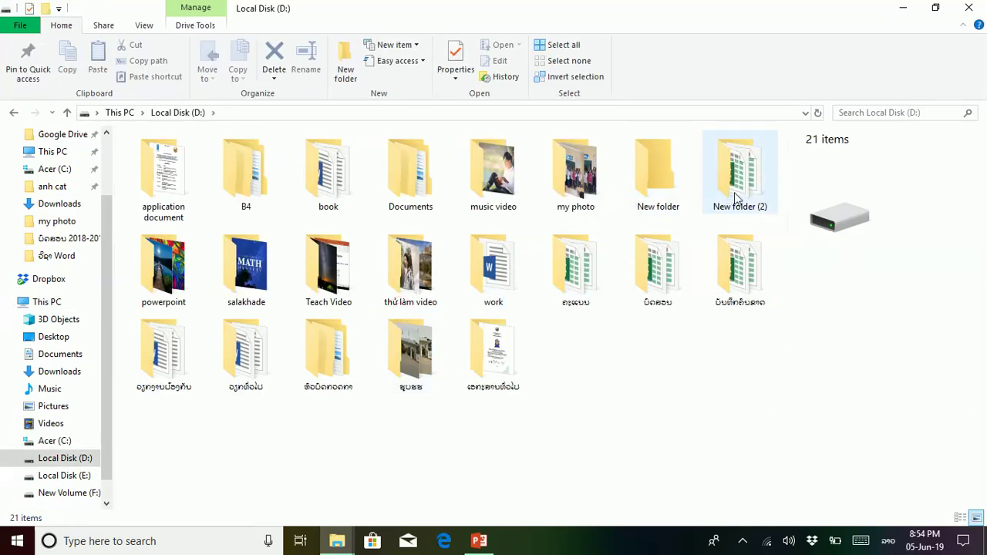
double_click(745, 199)
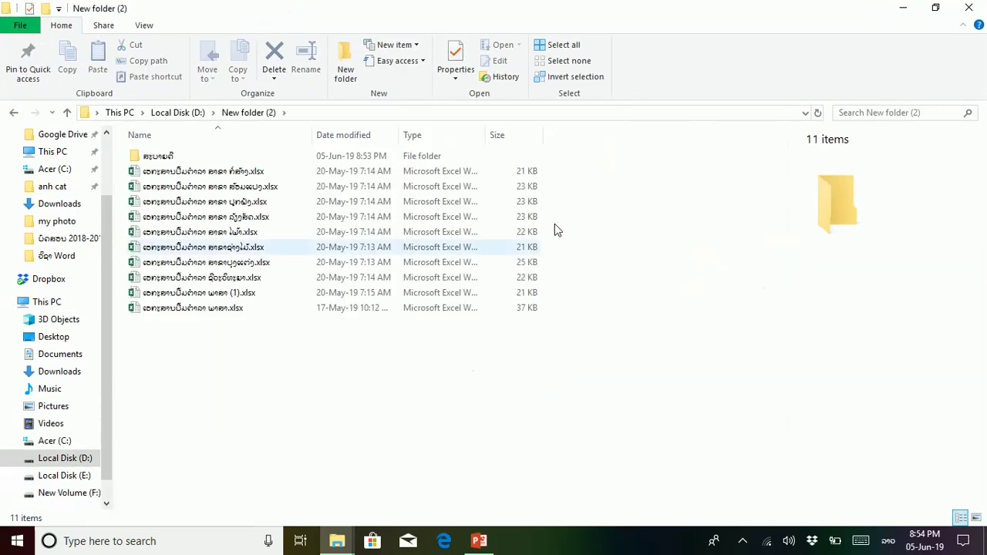
double_click(174, 159)
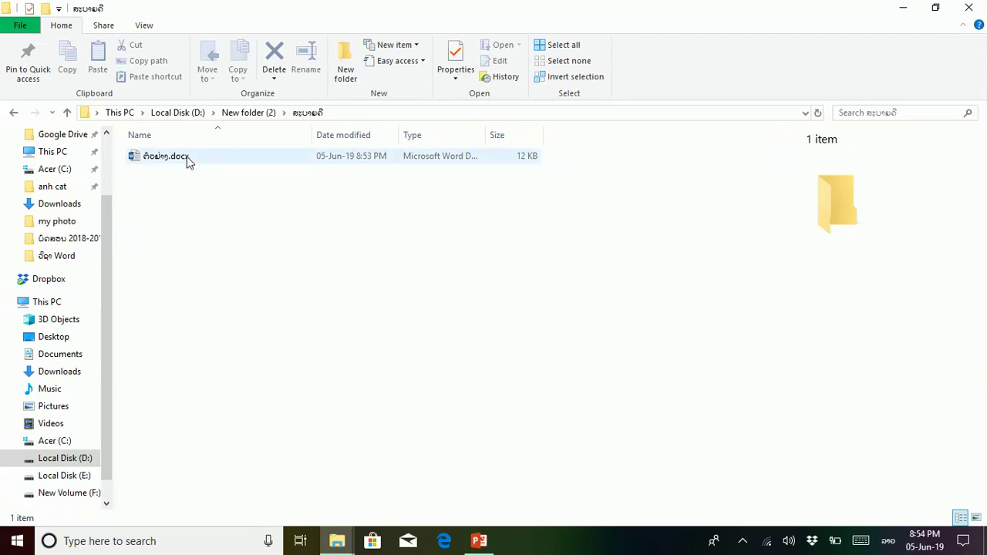
double_click(188, 157)
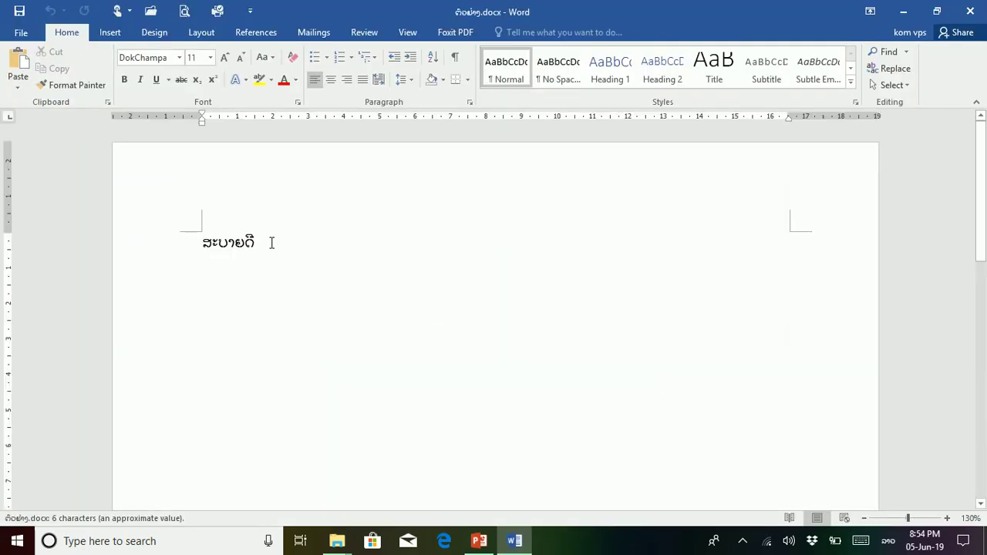
Check the greeting text in the reopened document, and close both the document and the folder window
drag(269, 244, 185, 220)
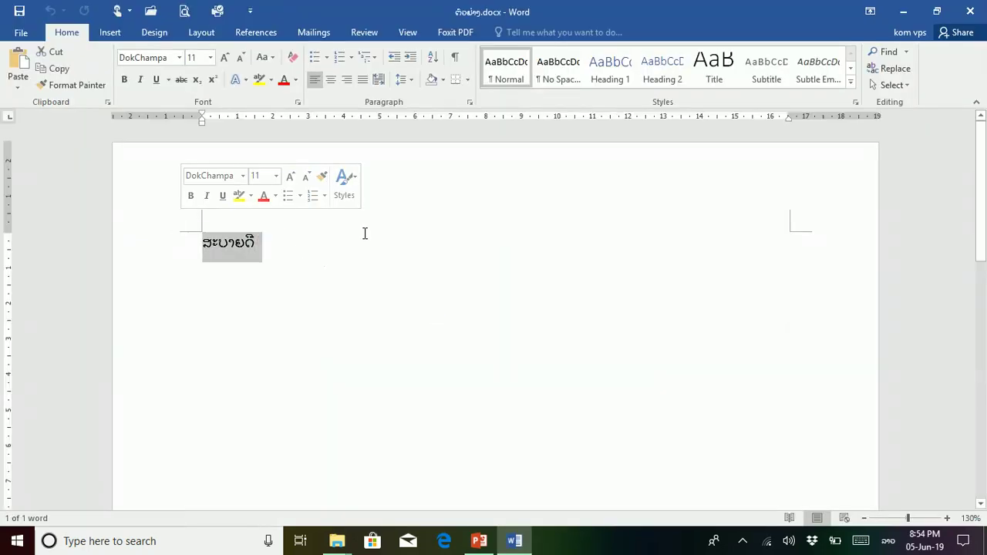
click(344, 260)
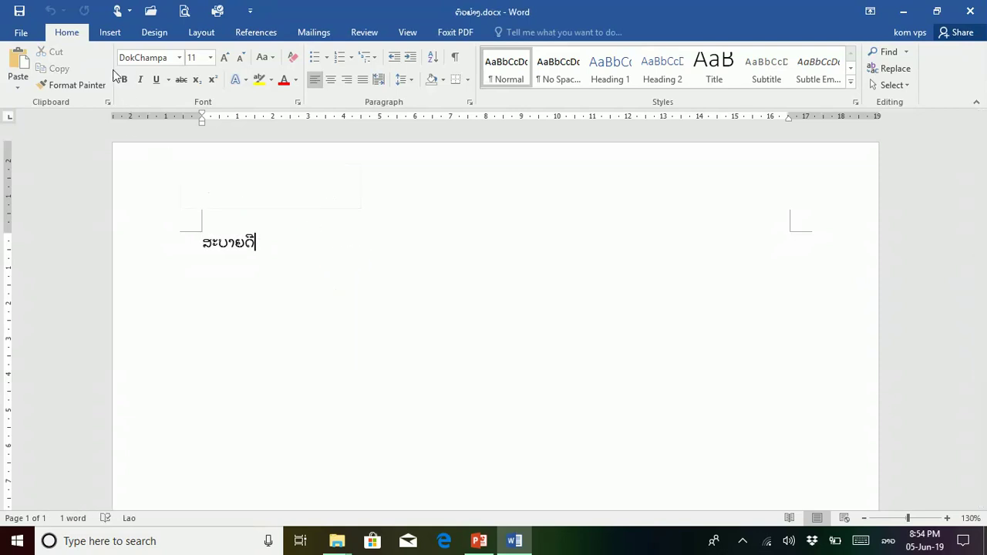
click(970, 10)
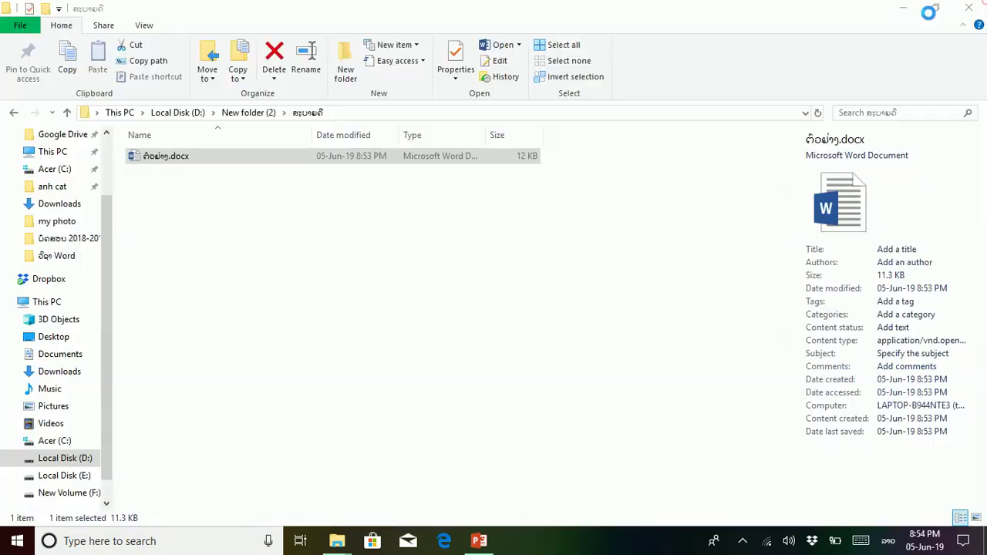
click(968, 7)
right_click(364, 163)
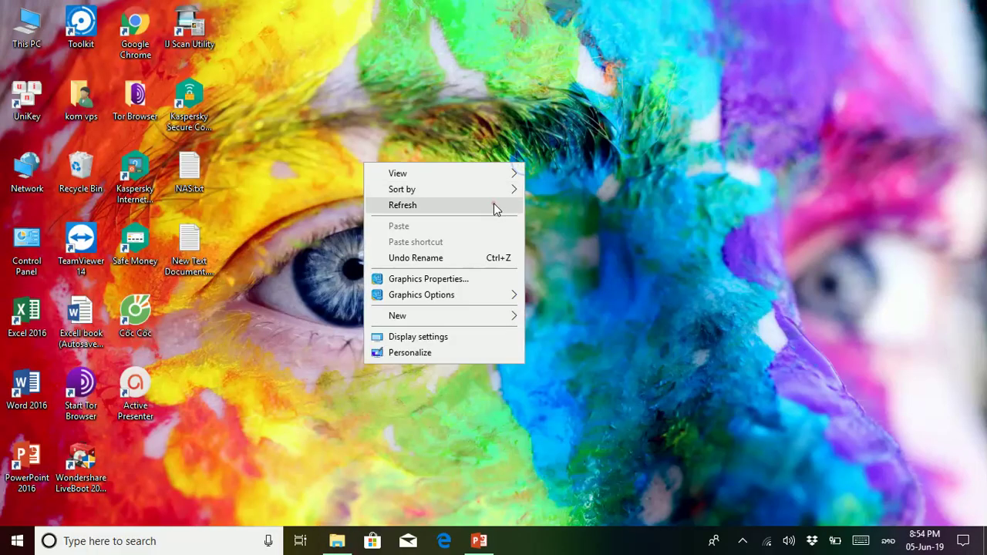
click(496, 206)
right_click(330, 204)
click(488, 245)
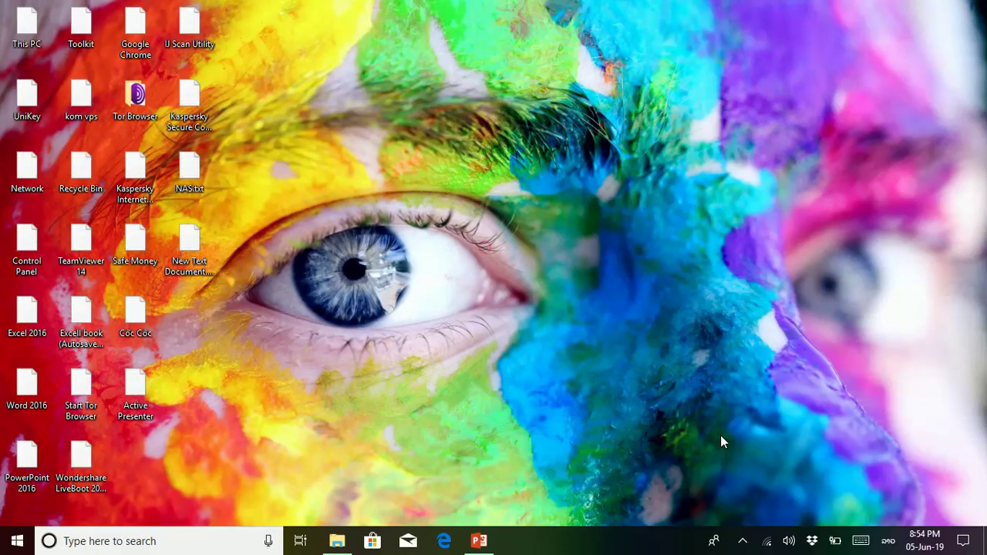
click(742, 540)
click(742, 483)
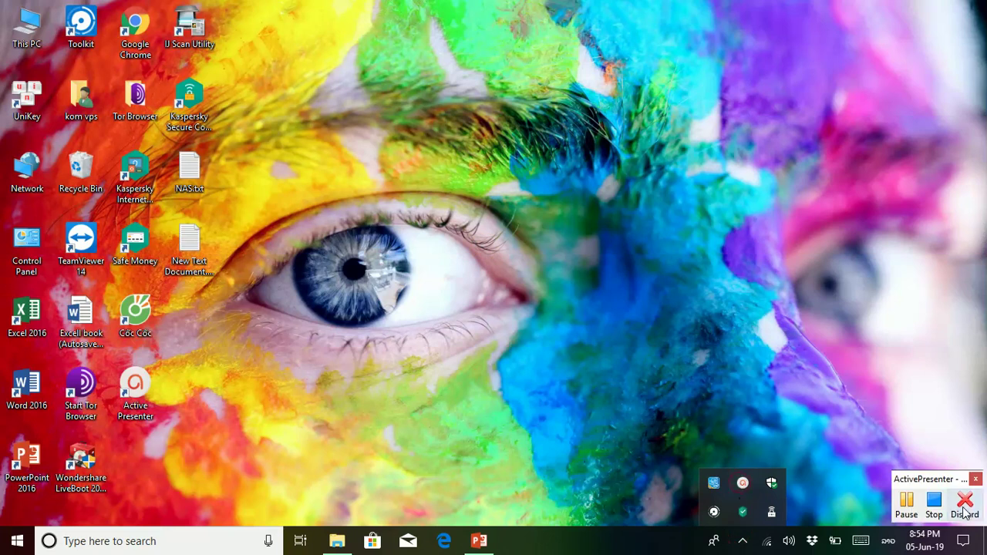